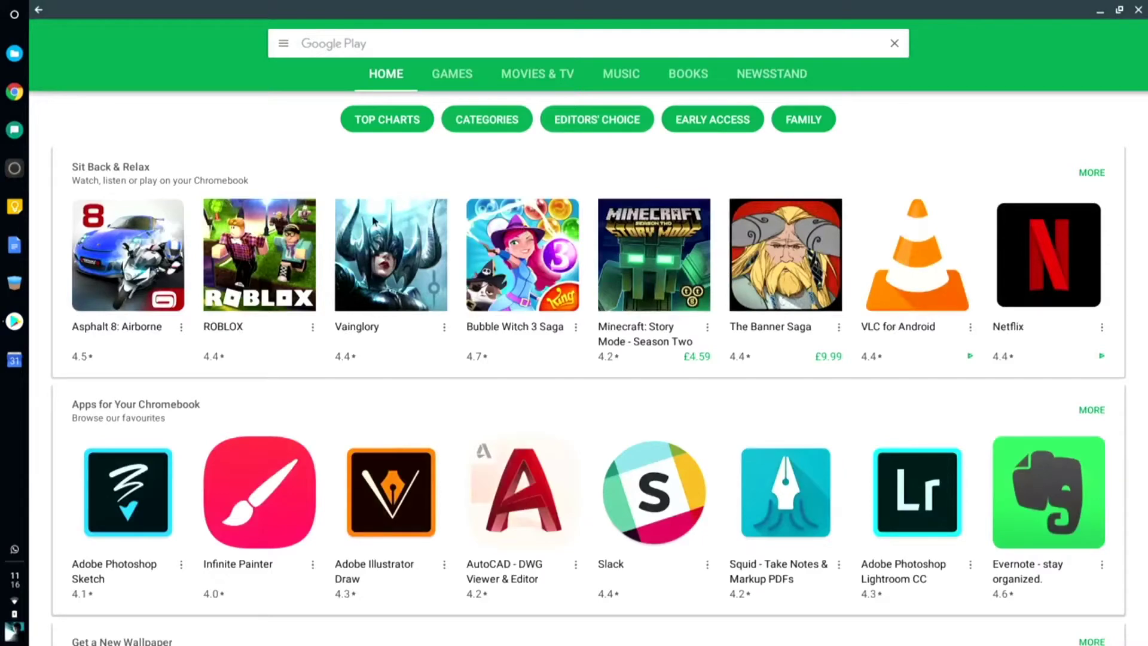
# Step: Show the Play Store's Top charts list of top apps
pyautogui.click(402, 118)
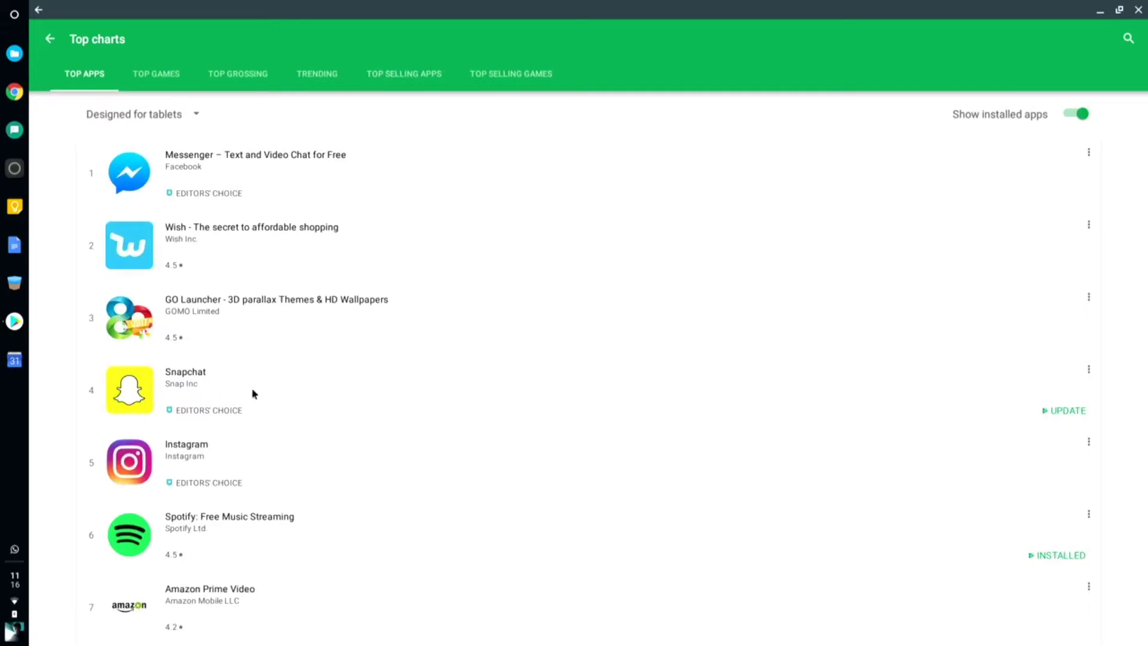
pyautogui.scroll(-1, 236, 264)
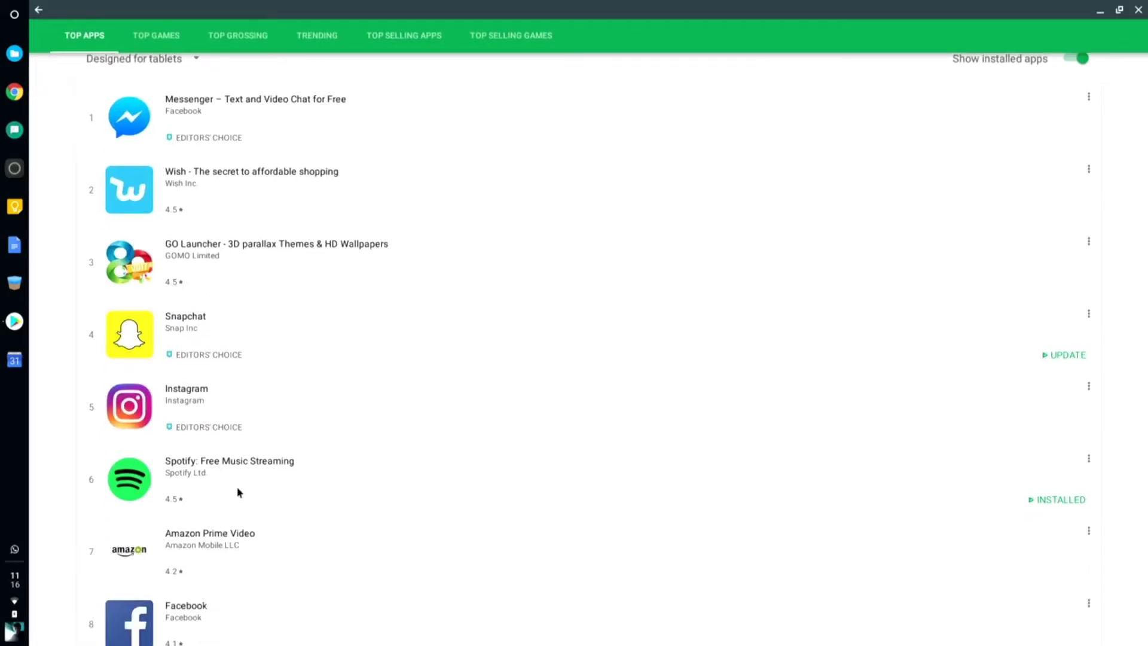
pyautogui.scroll(-1, 246, 485)
pyautogui.scroll(-1, 245, 480)
pyautogui.scroll(-2, 246, 465)
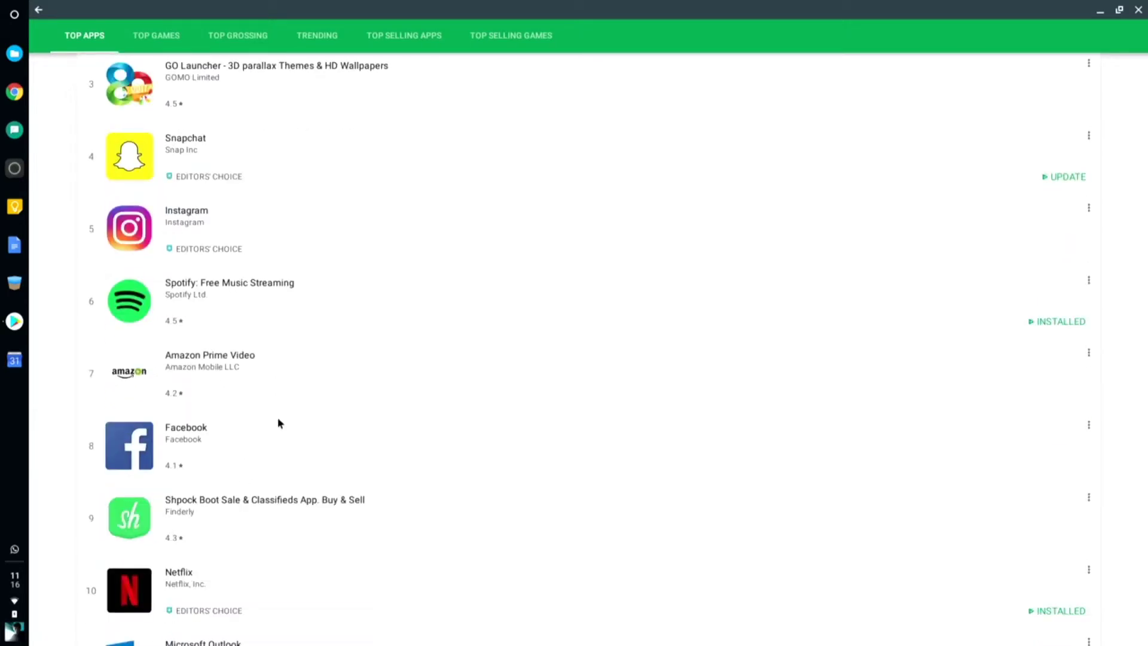
# Step: Open the Netflix (#10) store page from the top apps chart and launch Netflix
pyautogui.click(207, 581)
pyautogui.click(740, 395)
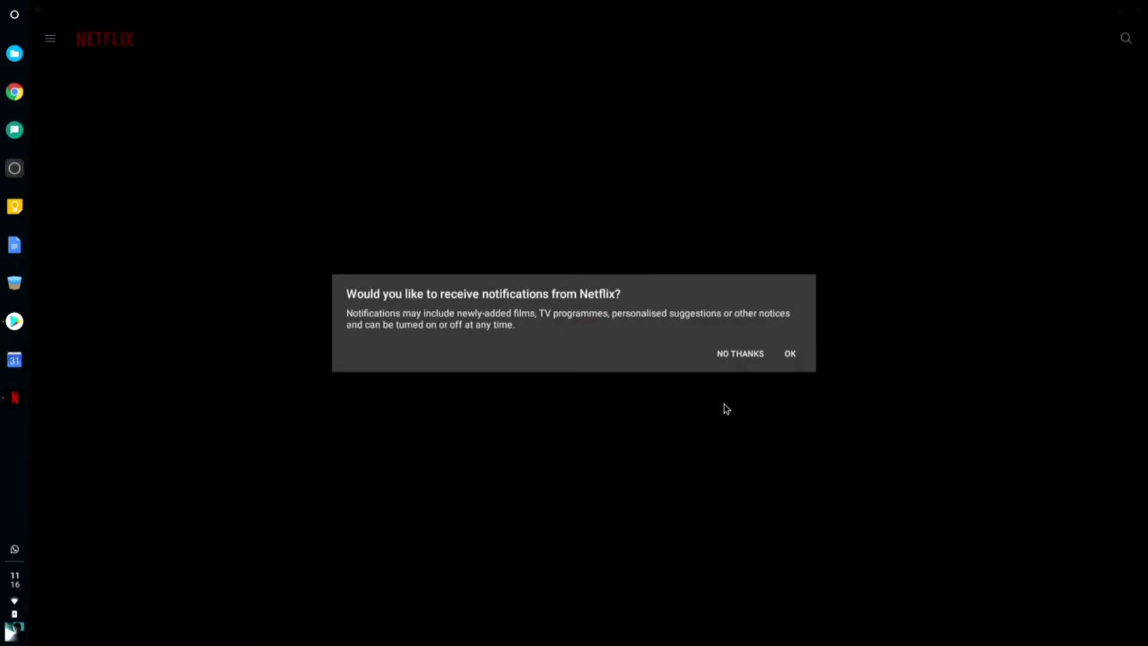
# Step: Decline Netflix's notification prompt, then close the Netflix app
pyautogui.click(731, 351)
pyautogui.scroll(-3, 736, 351)
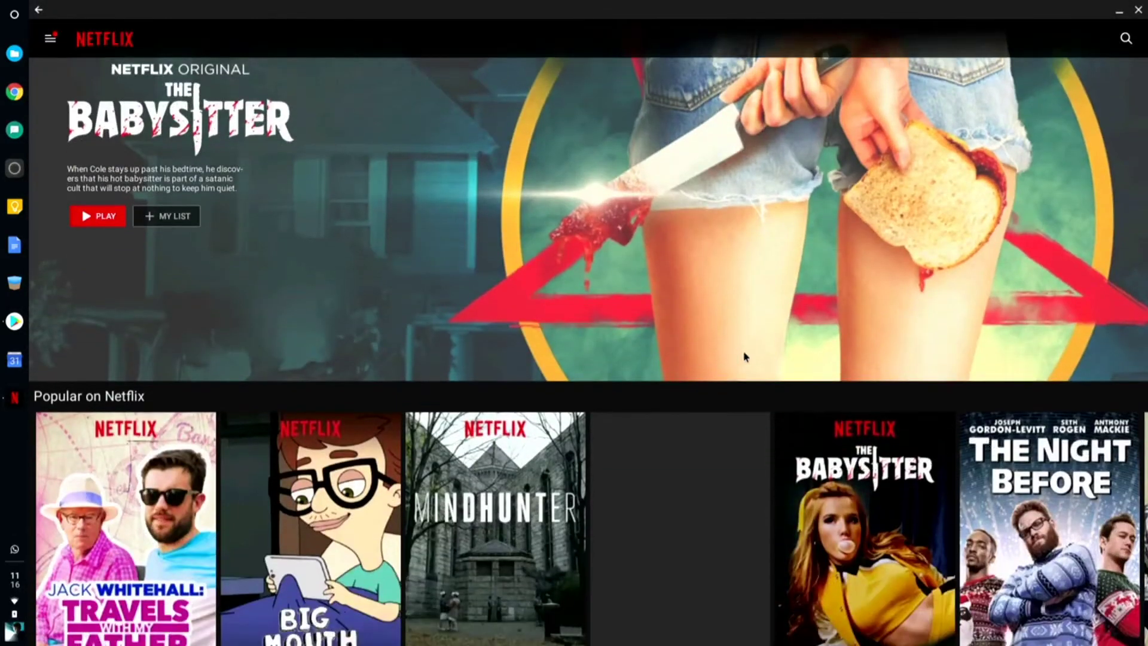
pyautogui.scroll(-3, 749, 357)
pyautogui.scroll(-3, 748, 356)
pyautogui.scroll(-3, 749, 356)
pyautogui.scroll(10, 753, 355)
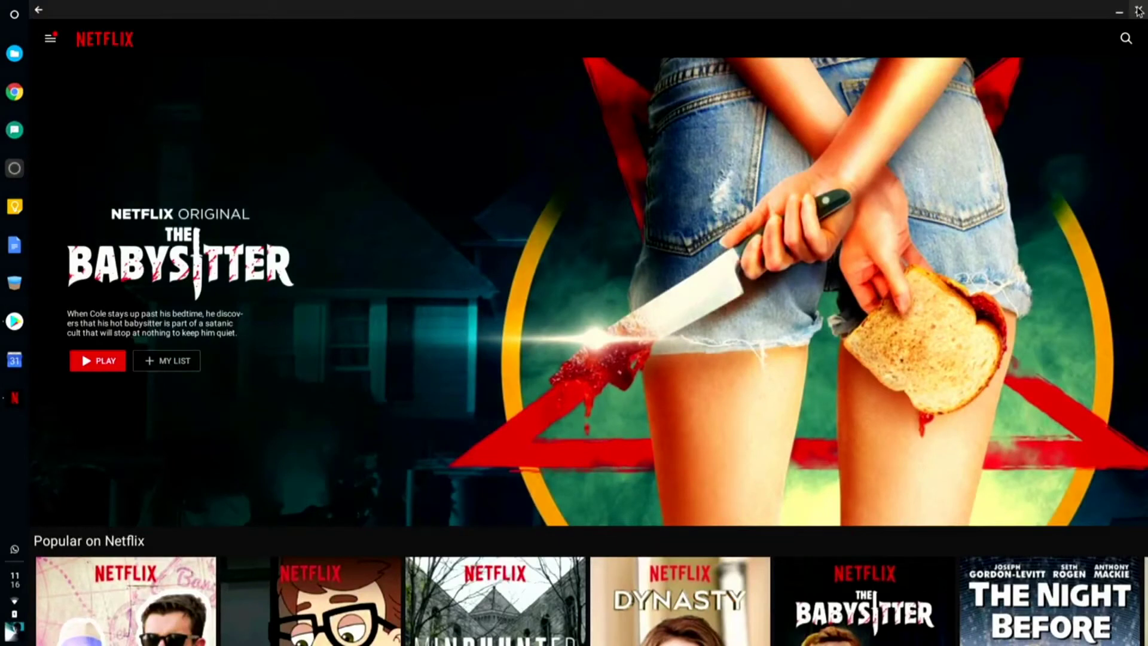
pyautogui.click(1140, 11)
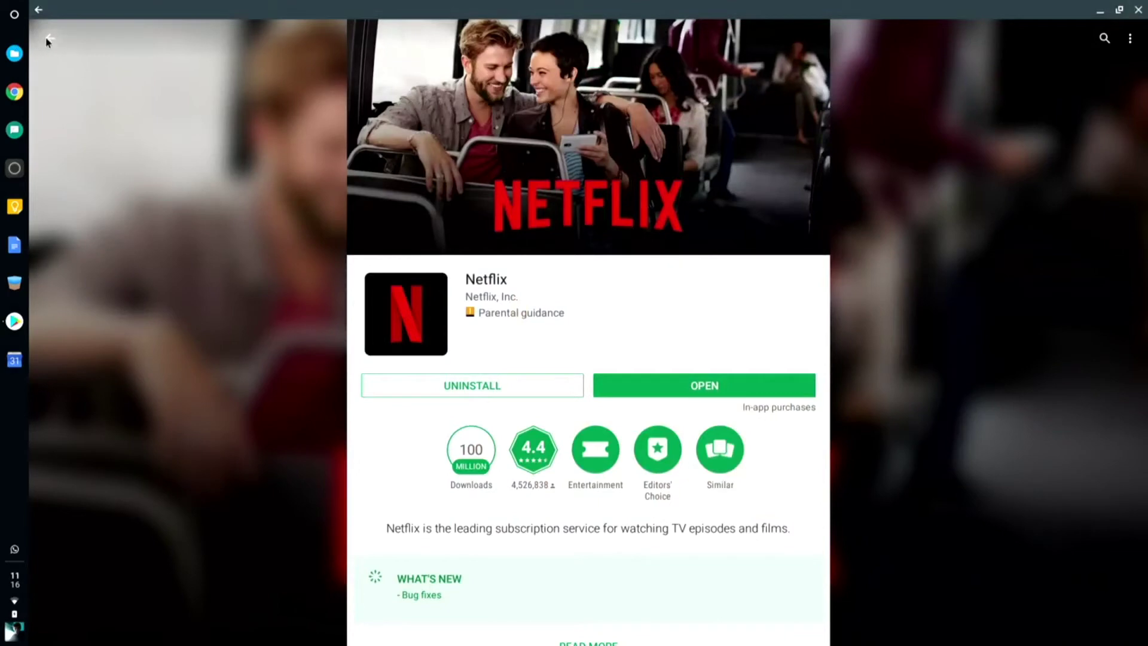
# Step: Briefly open Word, go back twice to the top apps chart, and reopen the launcher
pyautogui.click(15, 15)
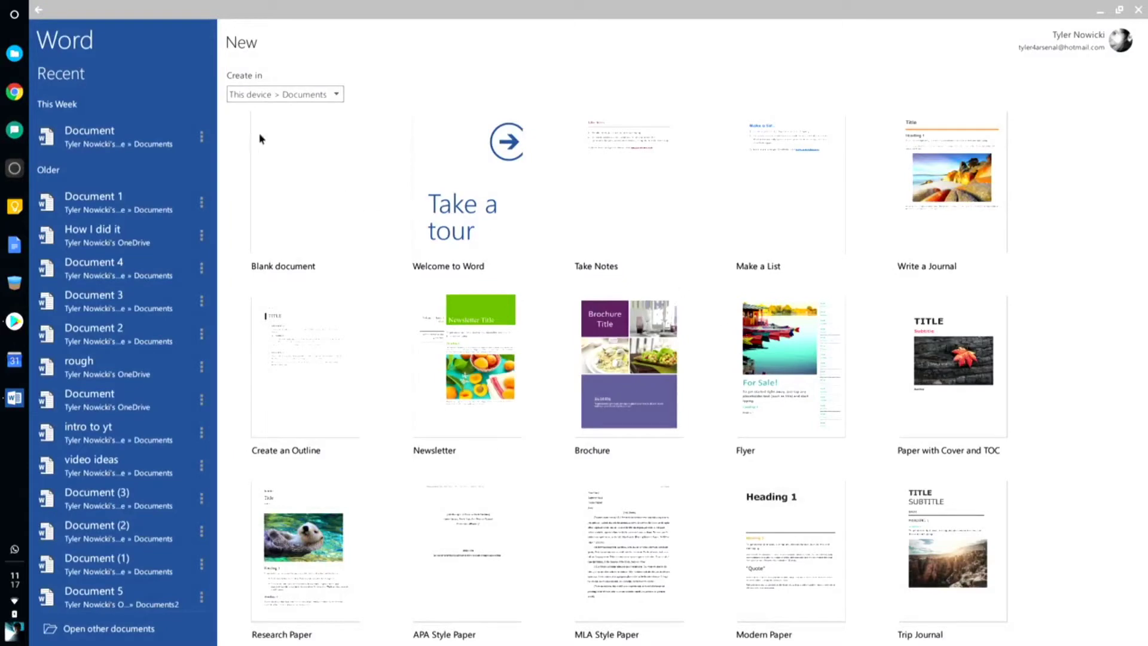
pyautogui.click(39, 11)
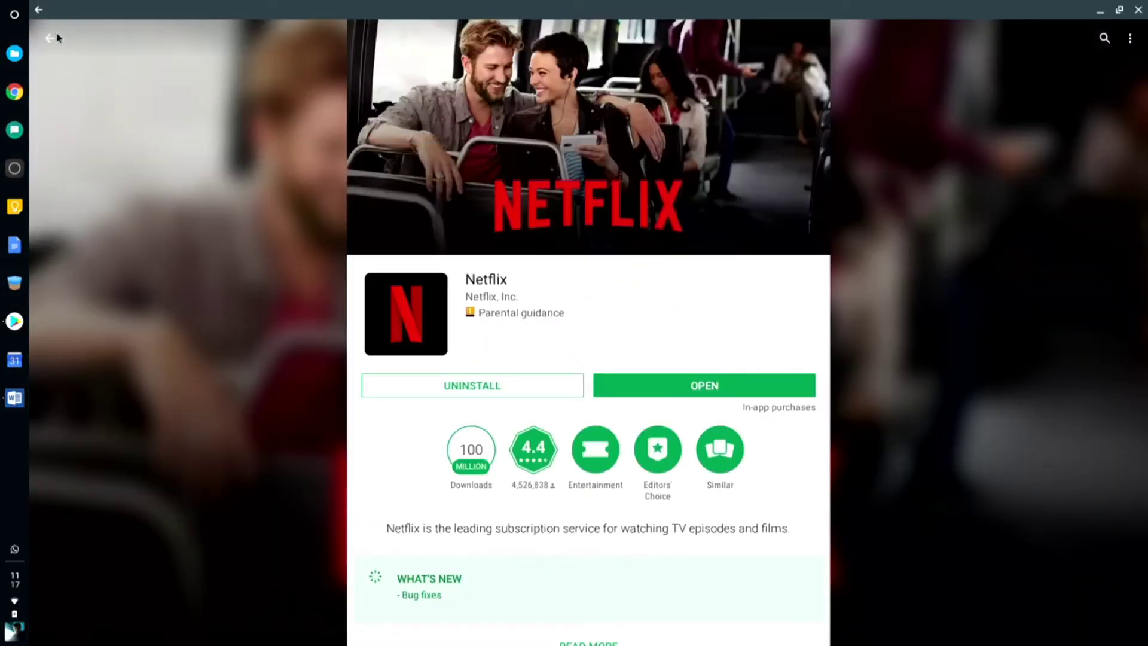
pyautogui.click(43, 12)
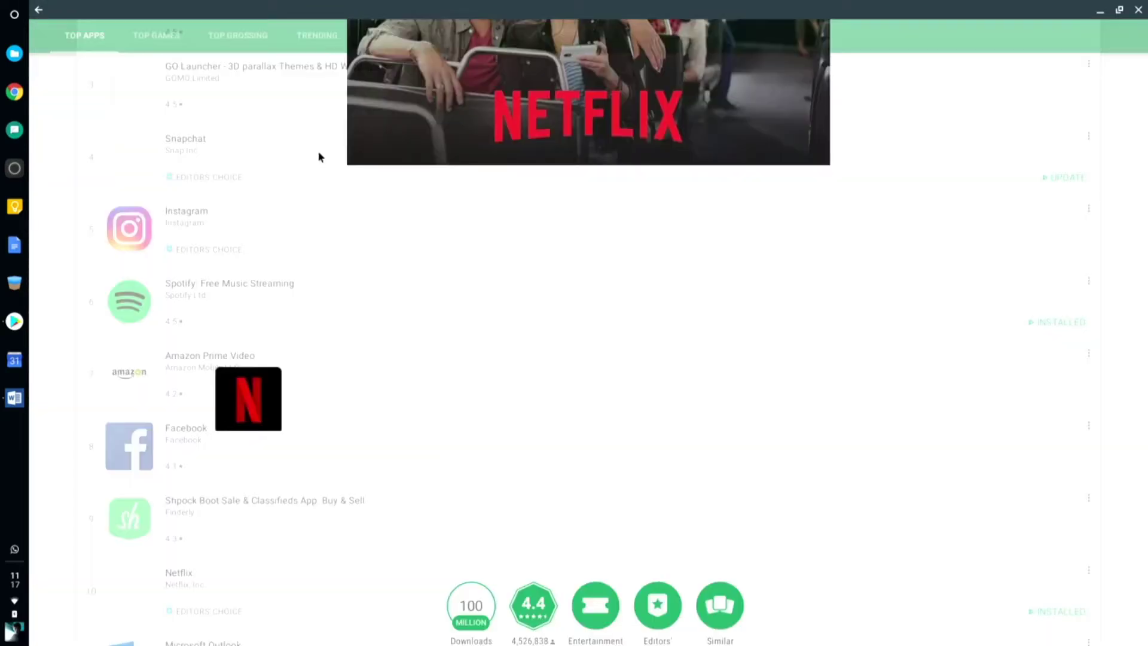
pyautogui.scroll(-2, 259, 392)
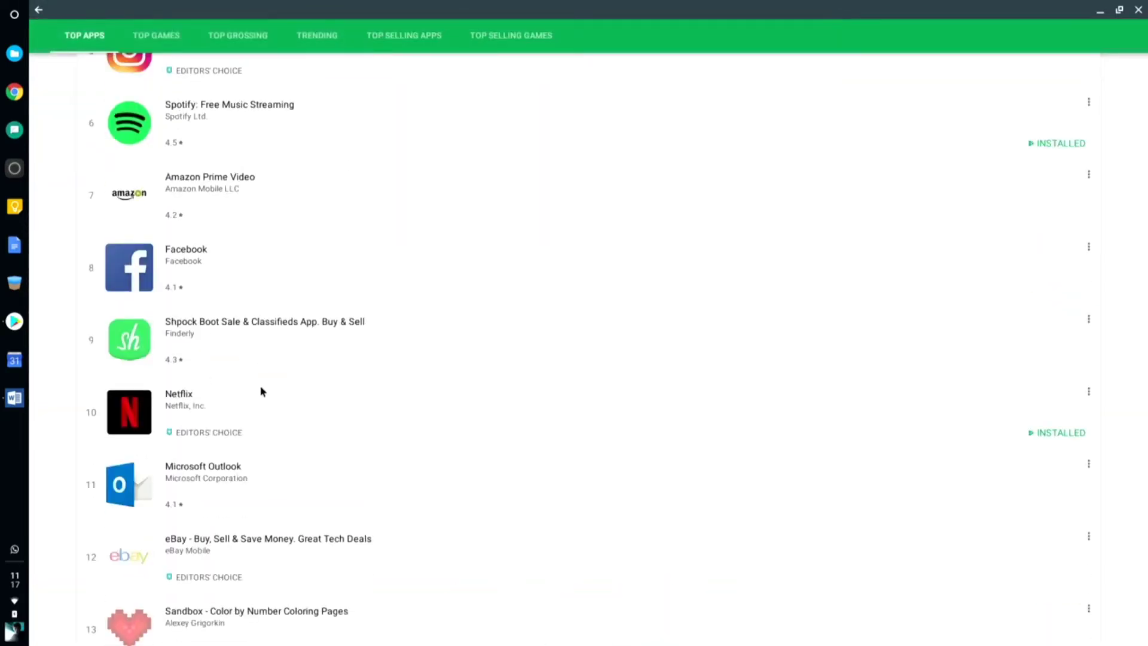
pyautogui.scroll(-3, 262, 393)
pyautogui.scroll(-2, 267, 395)
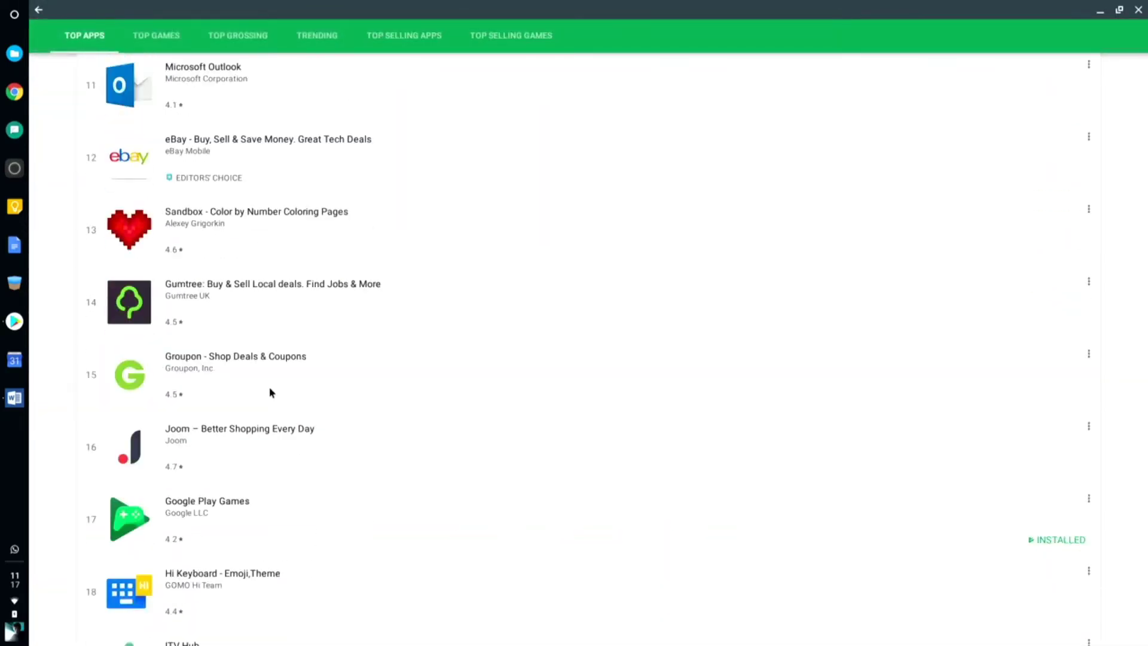
pyautogui.scroll(-4, 270, 393)
pyautogui.scroll(-3, 269, 392)
pyautogui.scroll(-5, 270, 392)
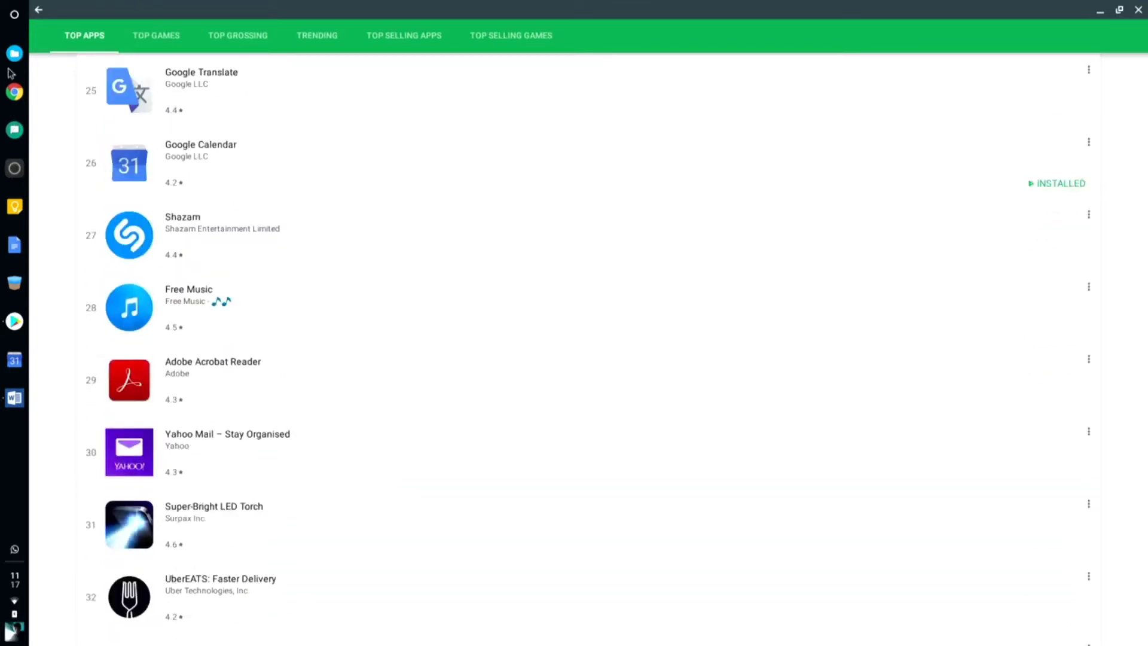
pyautogui.click(16, 12)
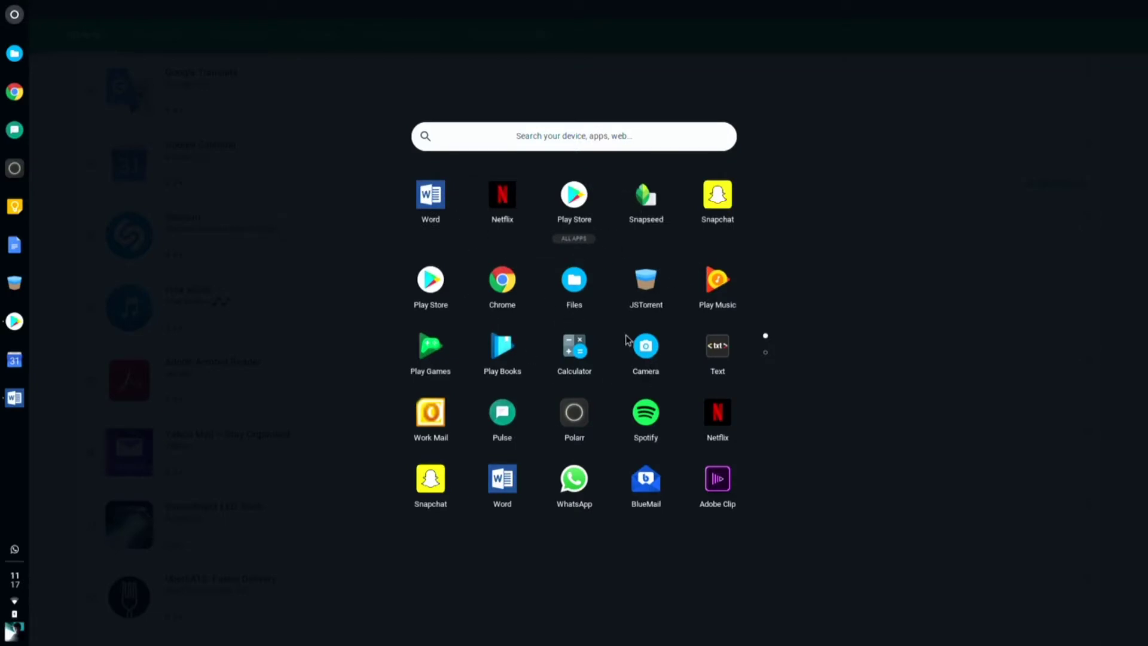
pyautogui.scroll(-2, 630, 336)
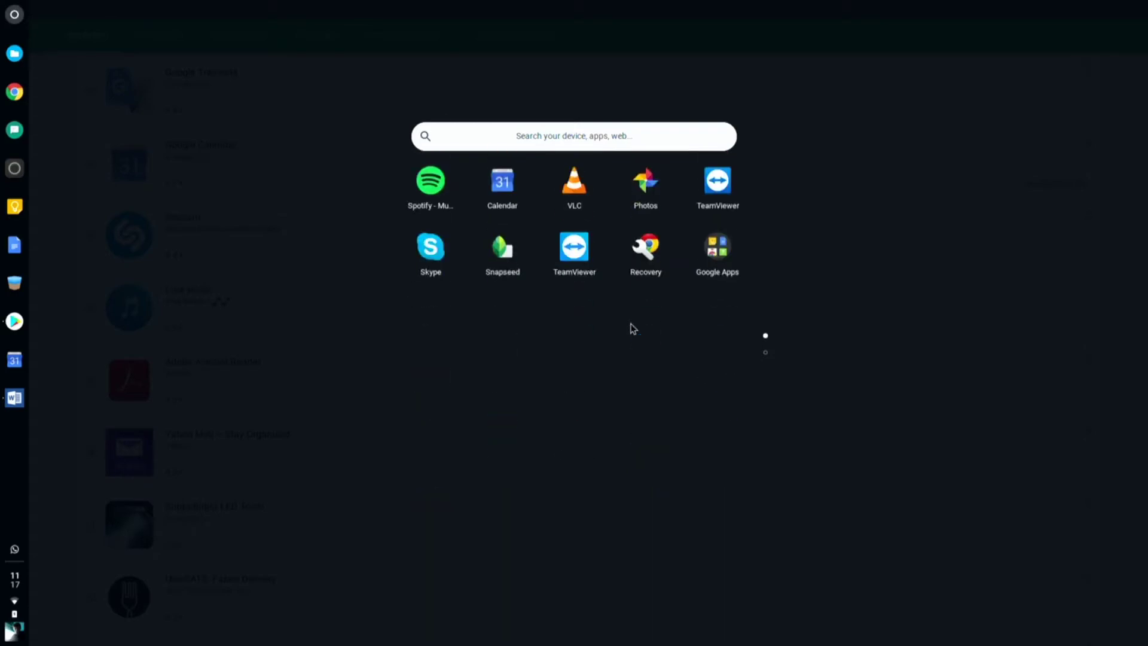
# Step: Launch Google Calendar, then shrink, move, maximize and restore its window
pyautogui.click(513, 203)
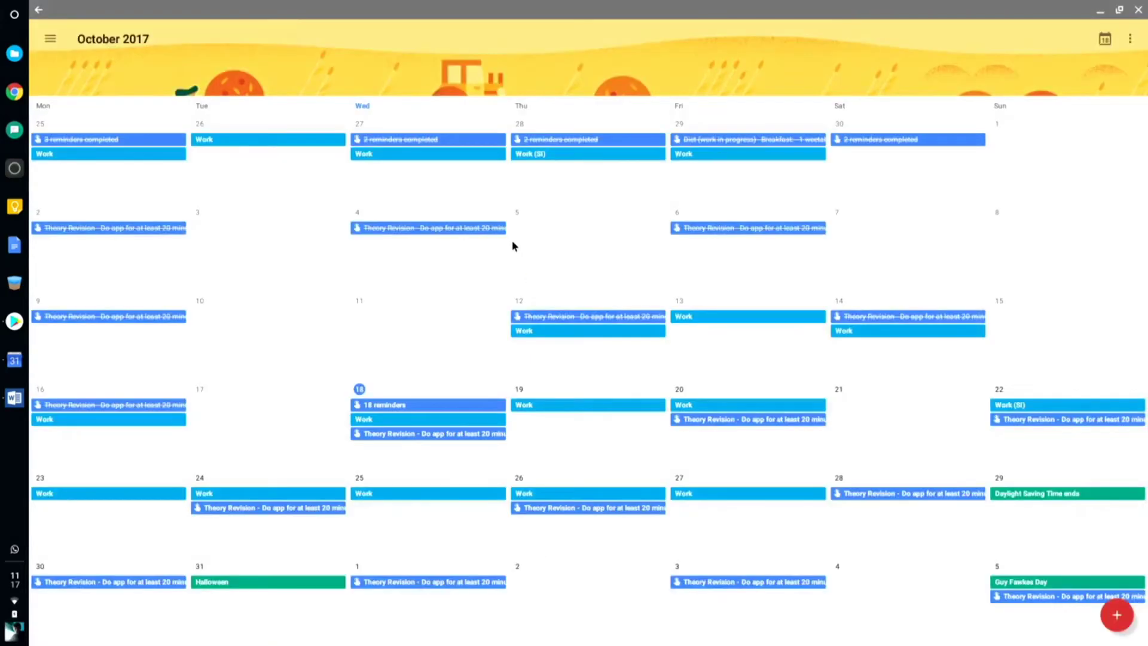
pyautogui.doubleClick(578, 5)
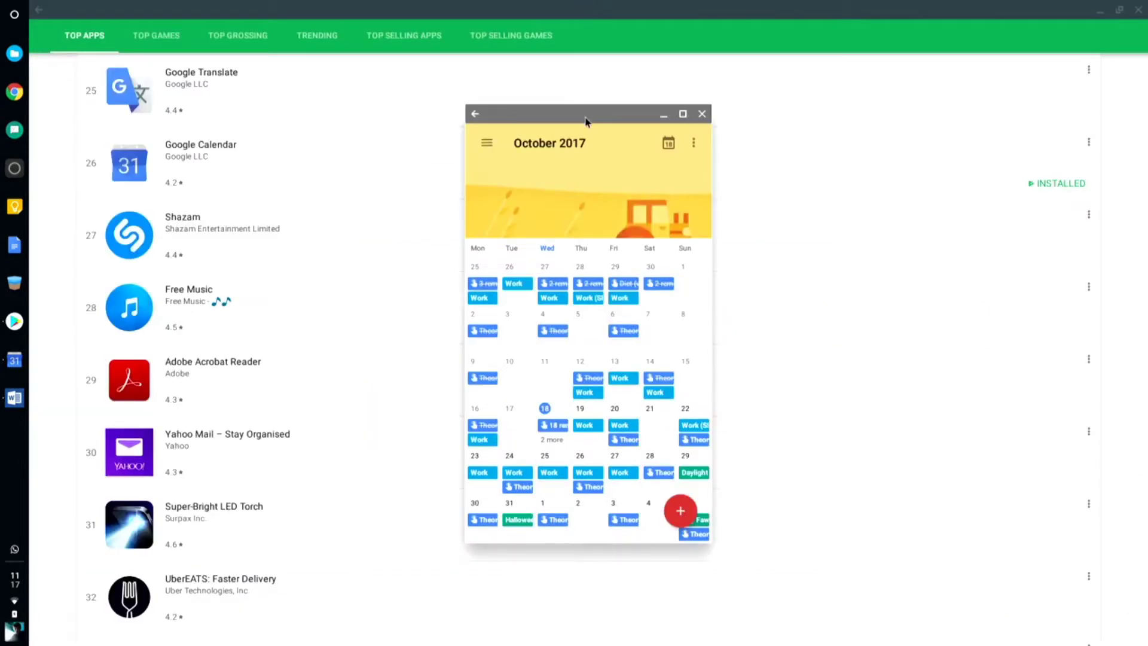
pyautogui.moveTo(586, 122)
pyautogui.mouseDown()
pyautogui.moveTo(855, 218)
pyautogui.moveTo(649, 123)
pyautogui.moveTo(649, 146)
pyautogui.moveTo(665, 145)
pyautogui.mouseUp()
pyautogui.doubleClick(664, 144)
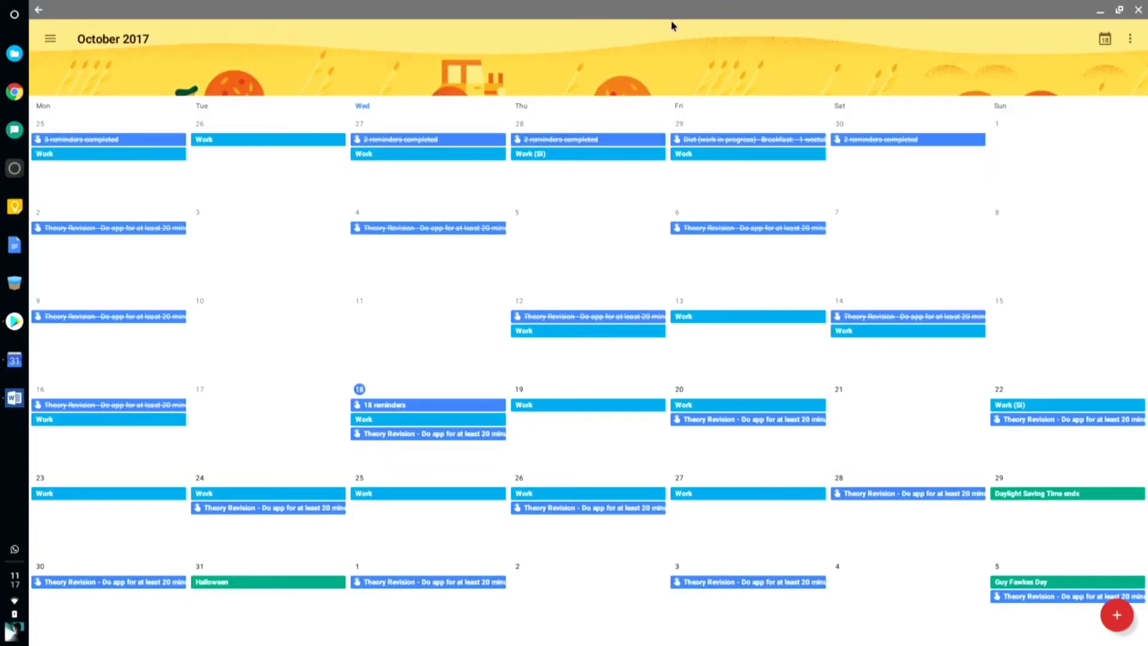
pyautogui.doubleClick(669, 12)
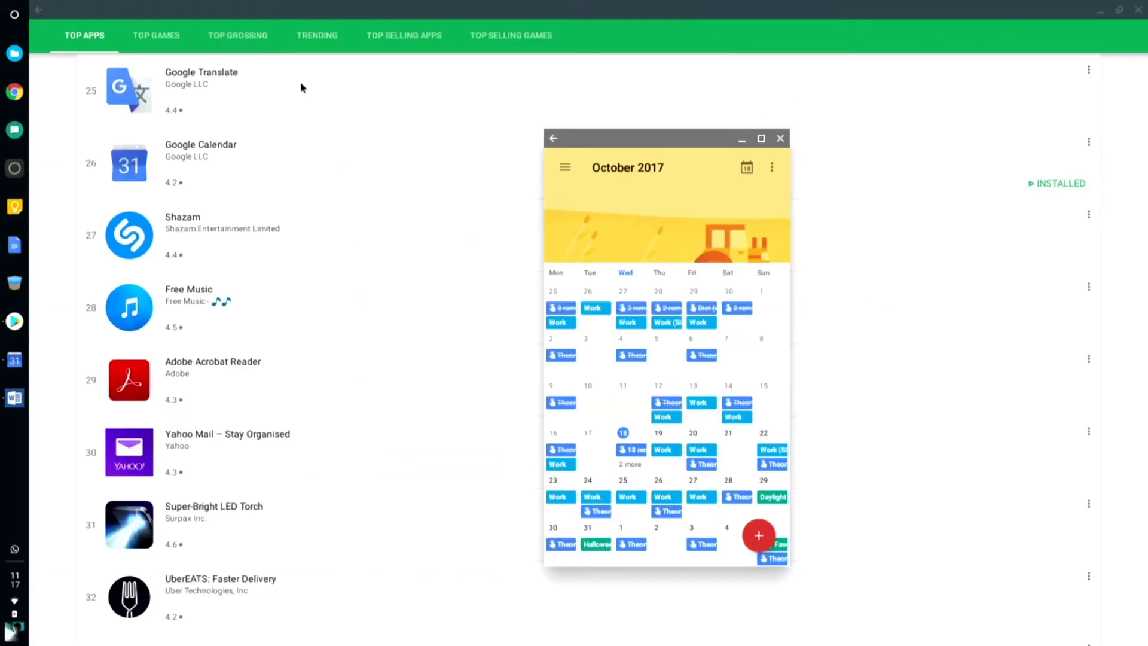
# Step: Launch Spotify via launcher search, close Calendar, run Spotify full-screen, then close it
pyautogui.click(13, 14)
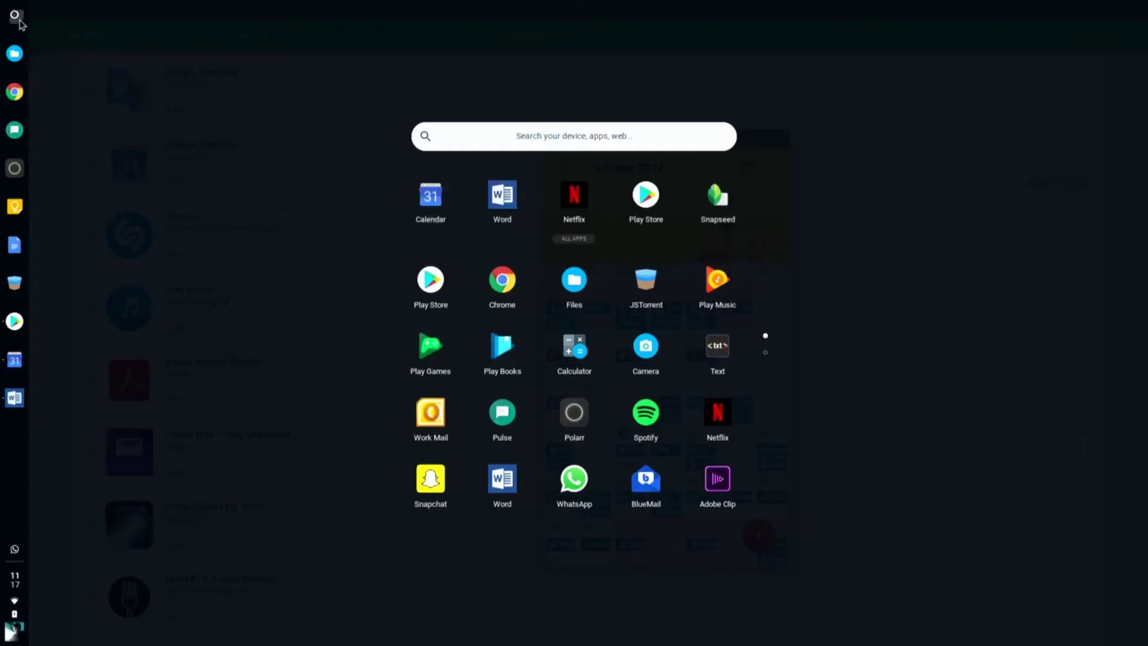
pyautogui.write('spo')
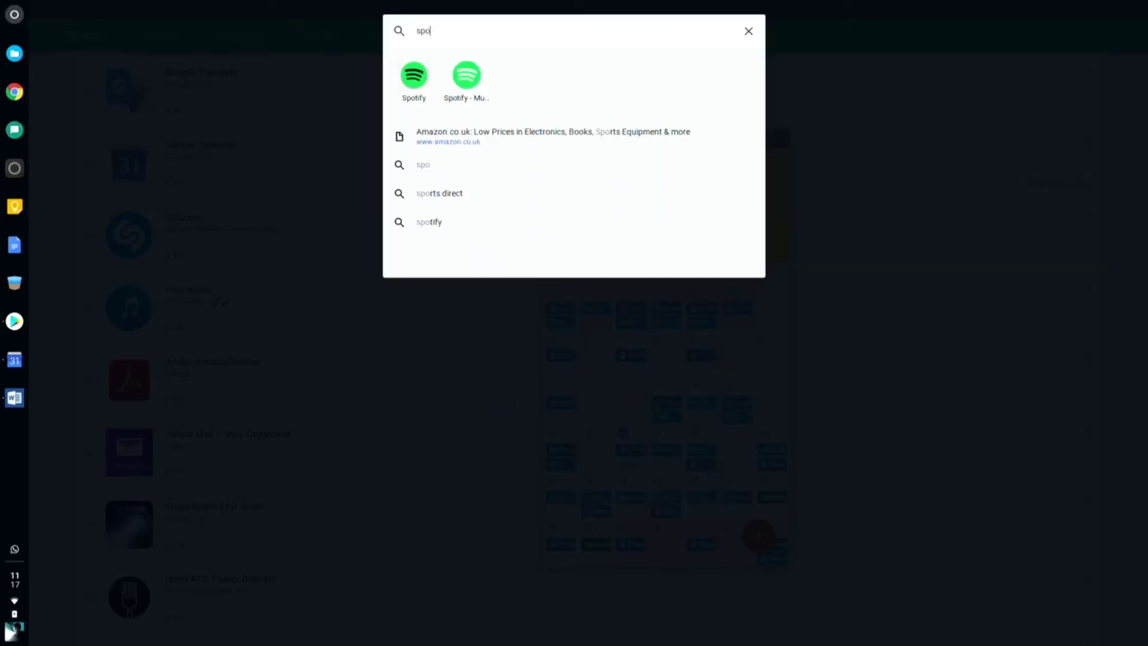
pyautogui.write('tify')
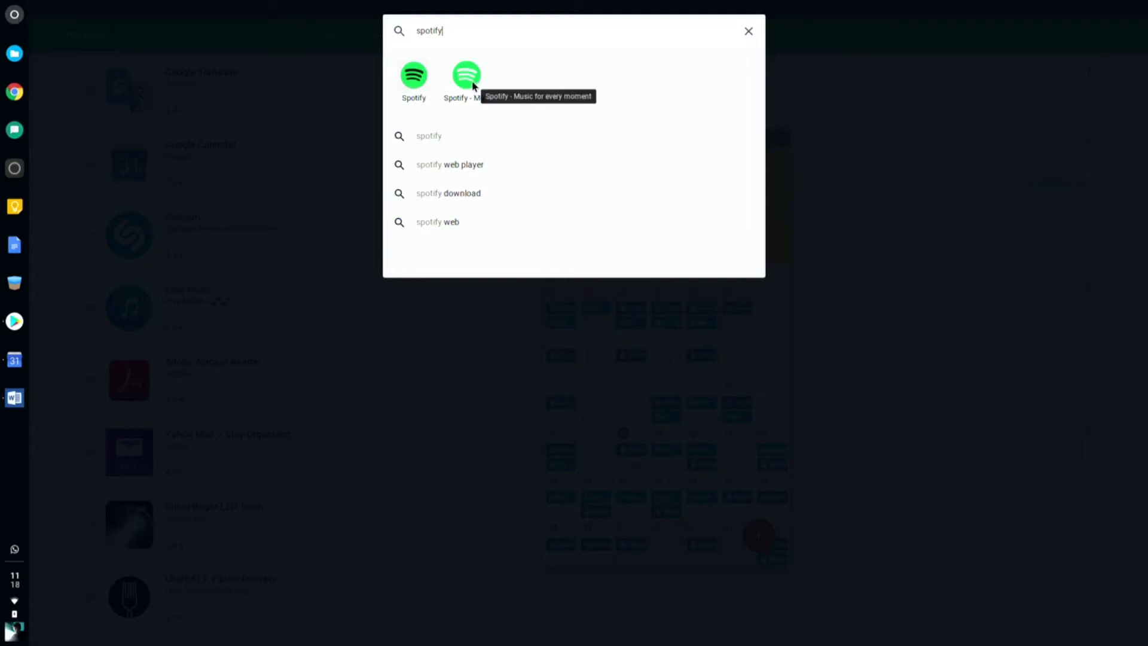
pyautogui.click(414, 79)
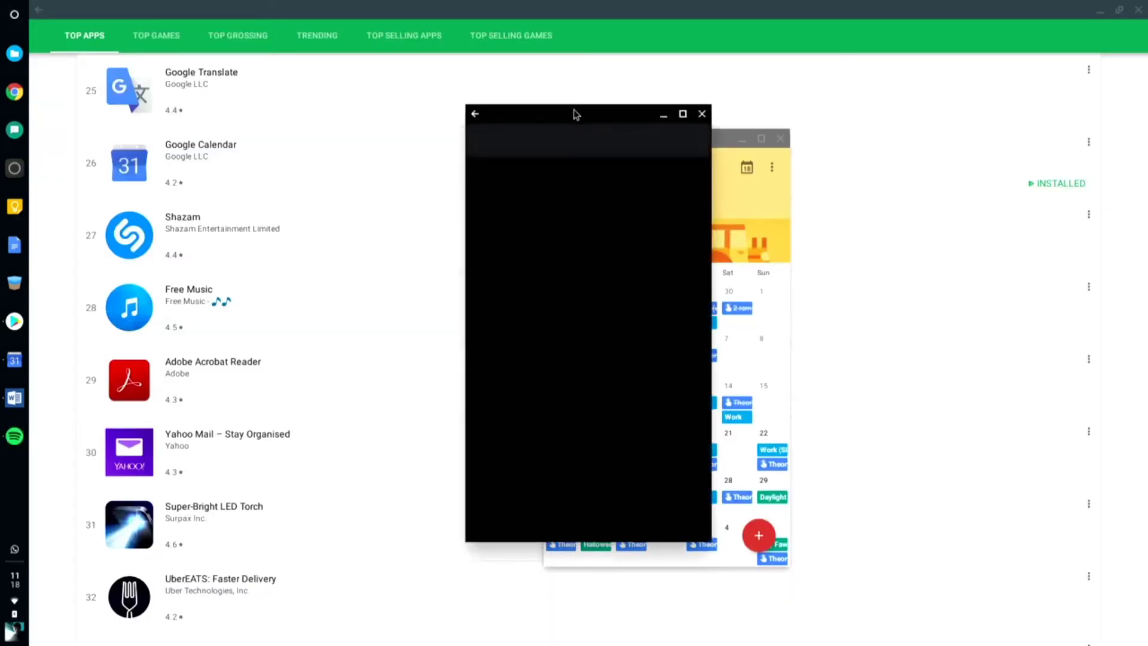
pyautogui.click(782, 140)
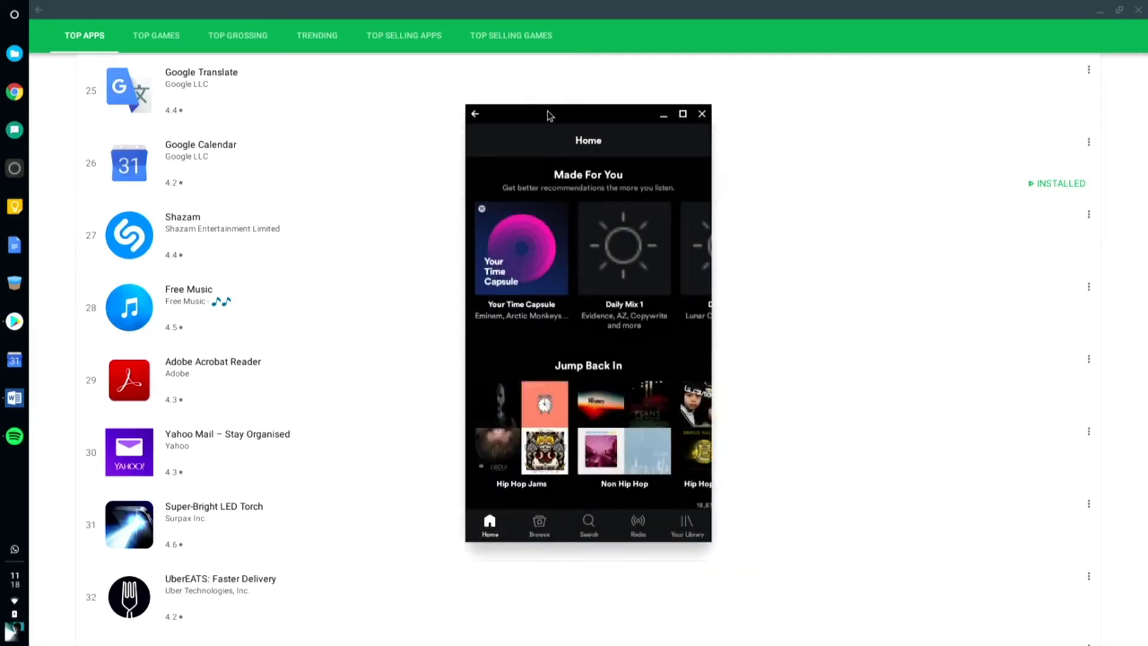
pyautogui.click(682, 115)
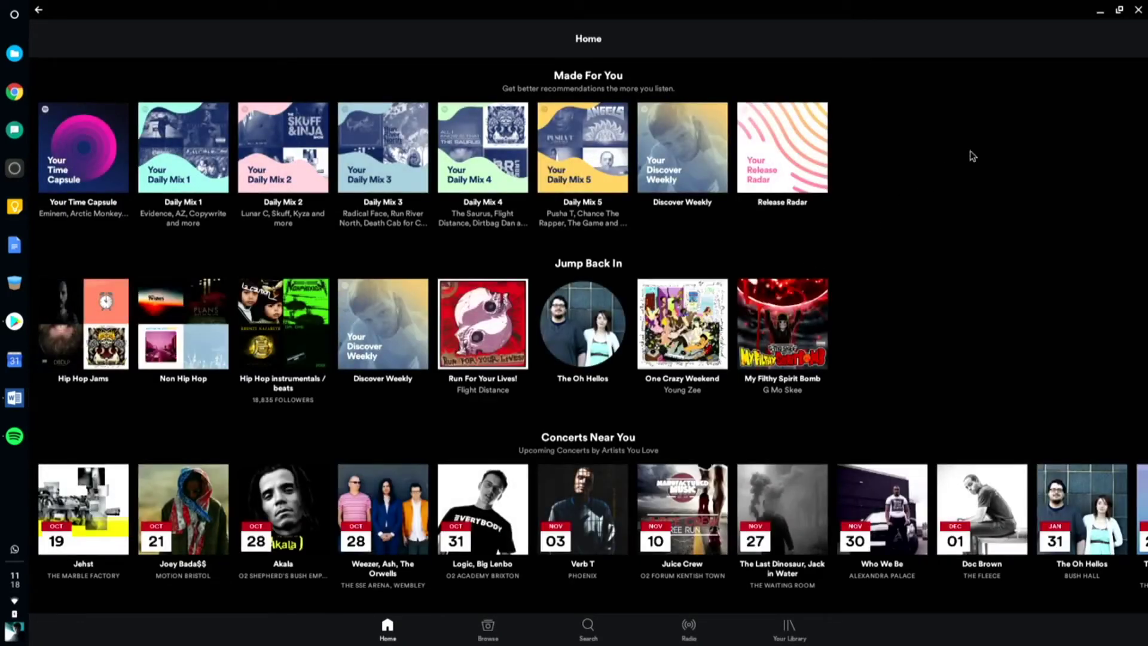
pyautogui.click(1139, 11)
# Step: Search the store for 'antu' and open the Antutu Benchmark listing
pyautogui.click(363, 50)
pyautogui.write('ant')
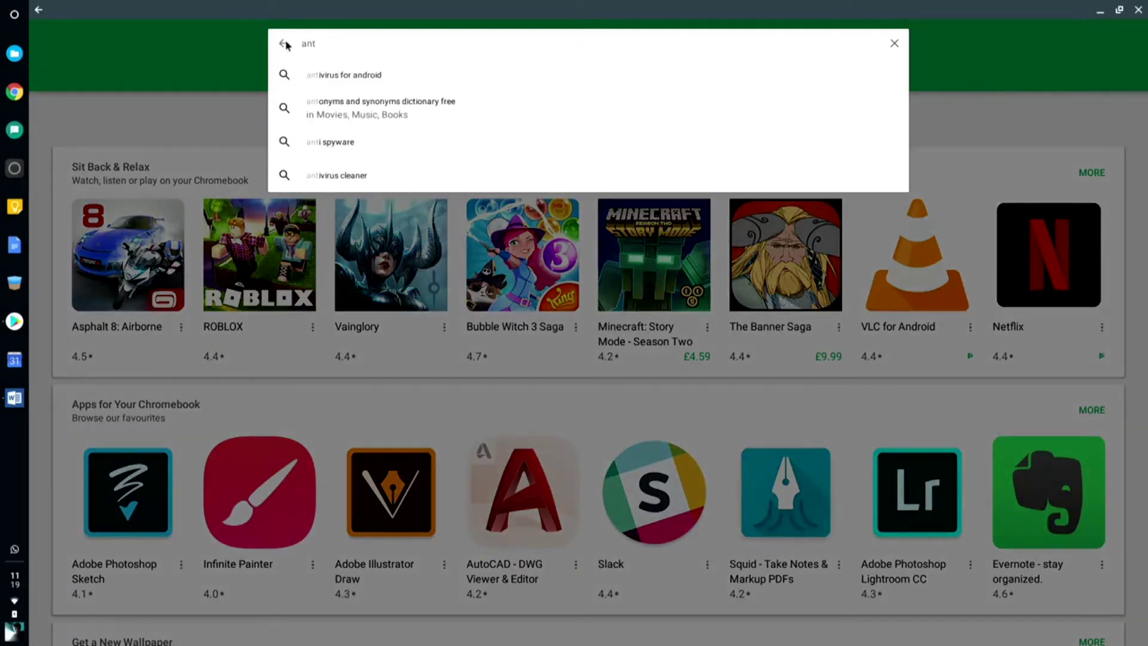
pyautogui.write('y')
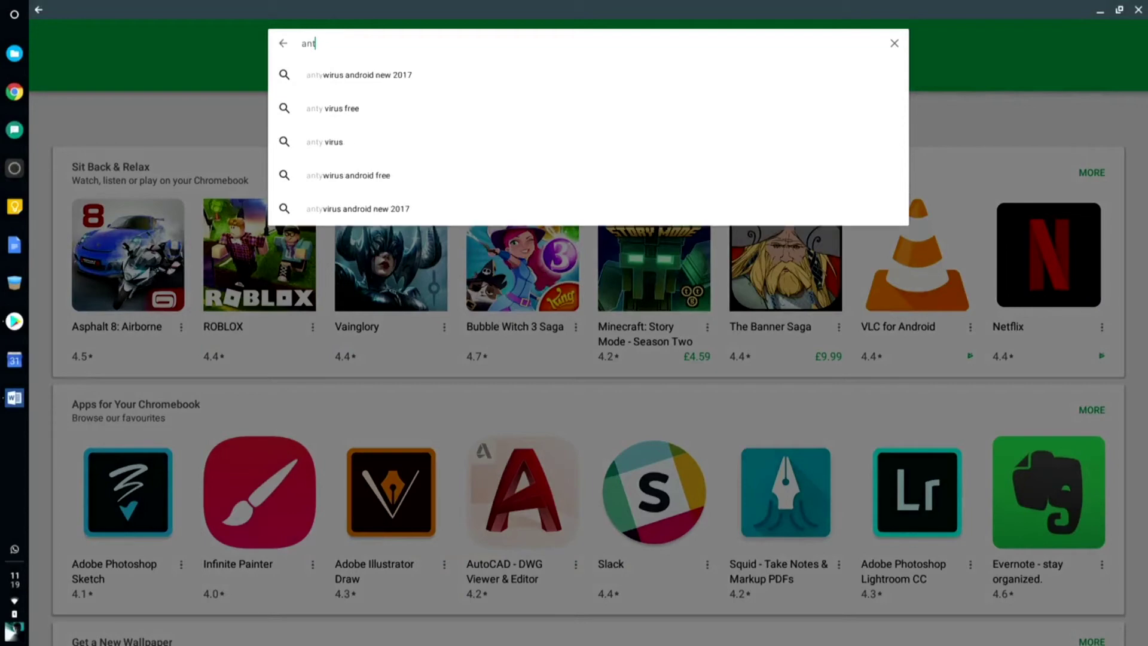
pyautogui.write('u')
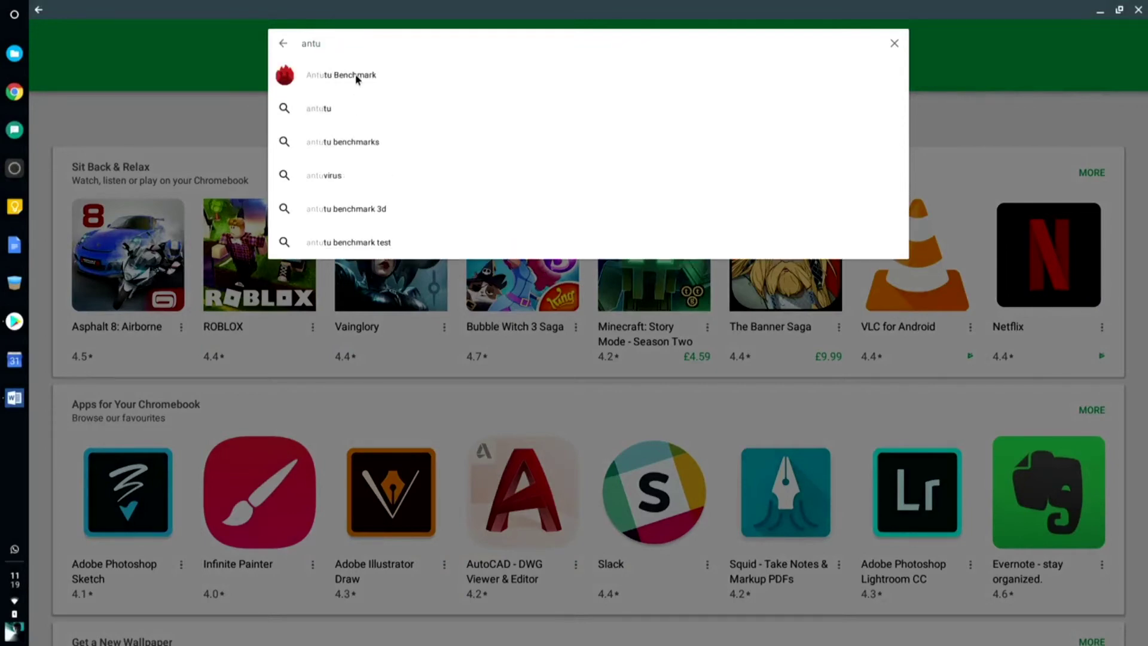
pyautogui.click(356, 80)
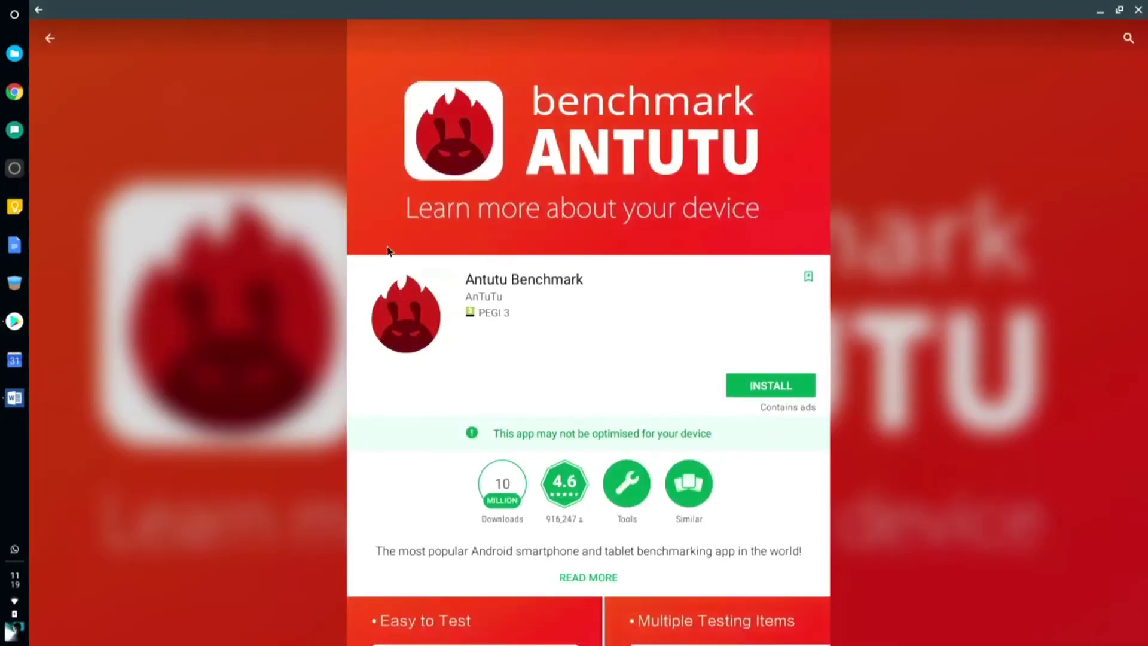